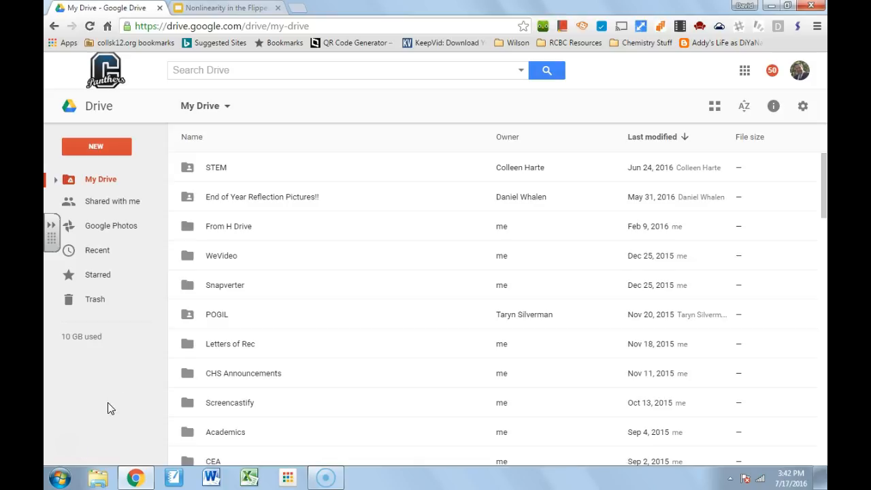
Create a new Google Drawings file in My Drive.
{"action": "mouse_move", "coordinate": [126, 372]}
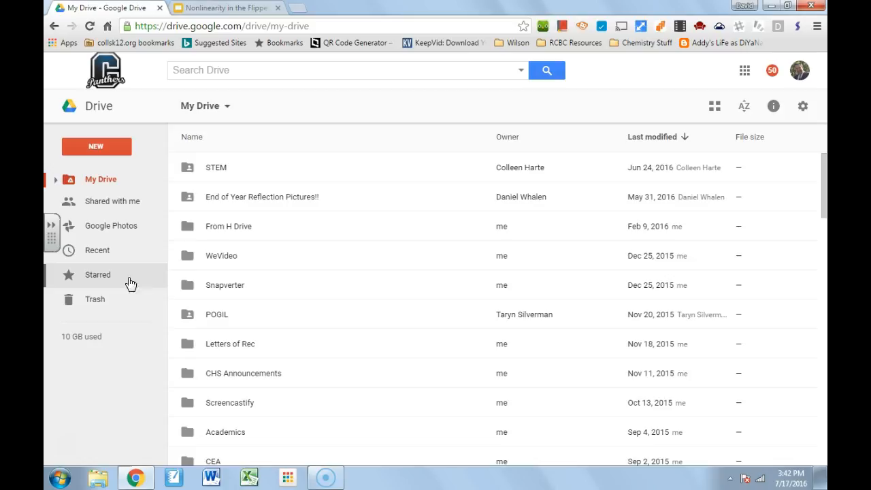
{"action": "left_click", "coordinate": [105, 151]}
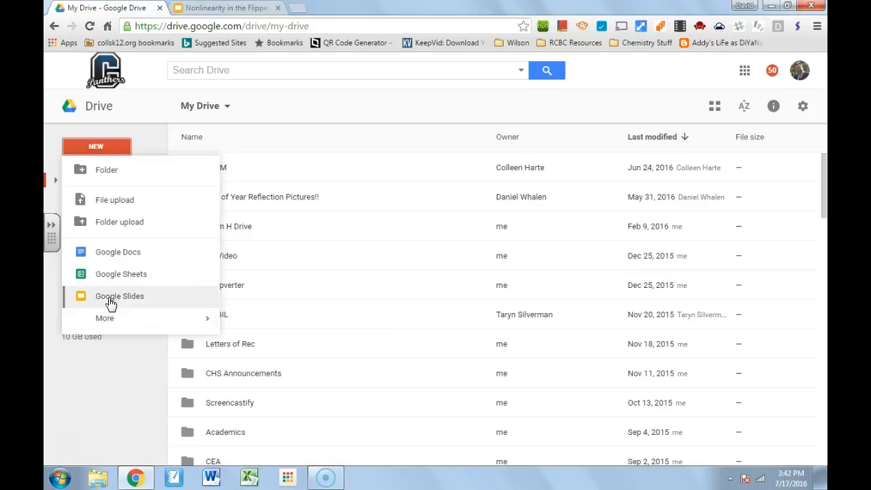
{"action": "mouse_move", "coordinate": [113, 325]}
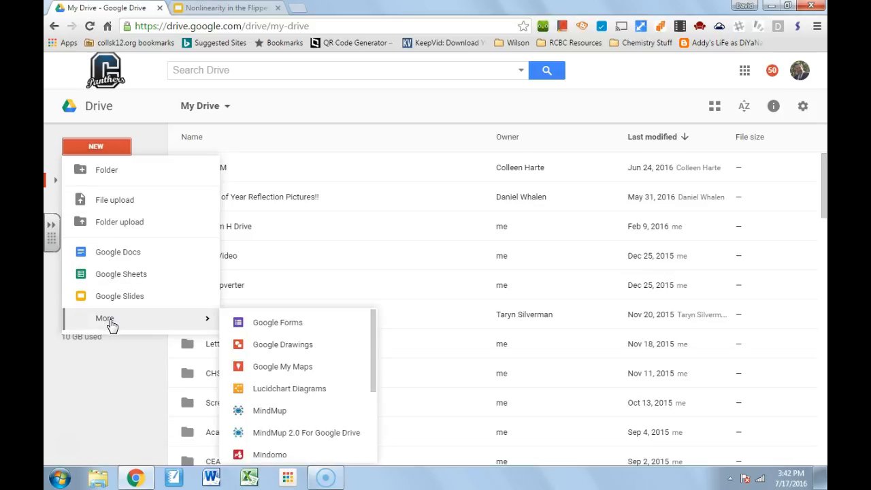
{"action": "left_click", "coordinate": [275, 351]}
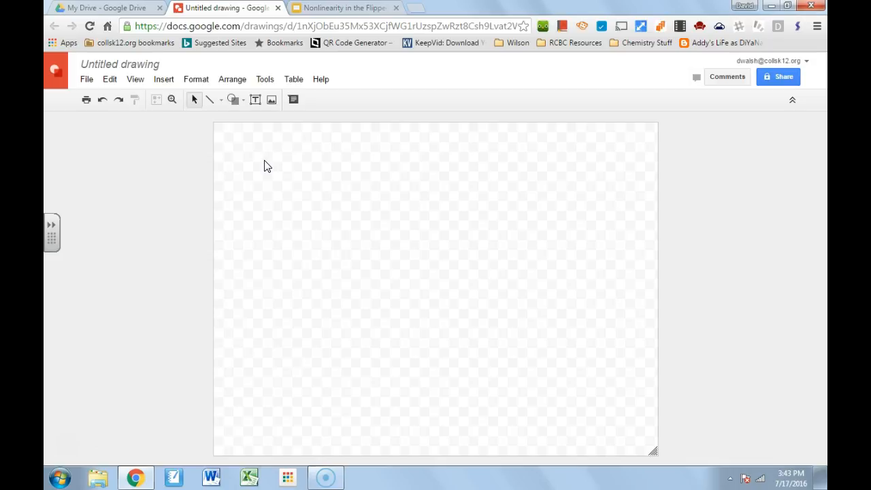
Rename the untitled drawing as "Sample 1: How to create nonlinear lesson".
{"action": "left_click", "coordinate": [167, 67]}
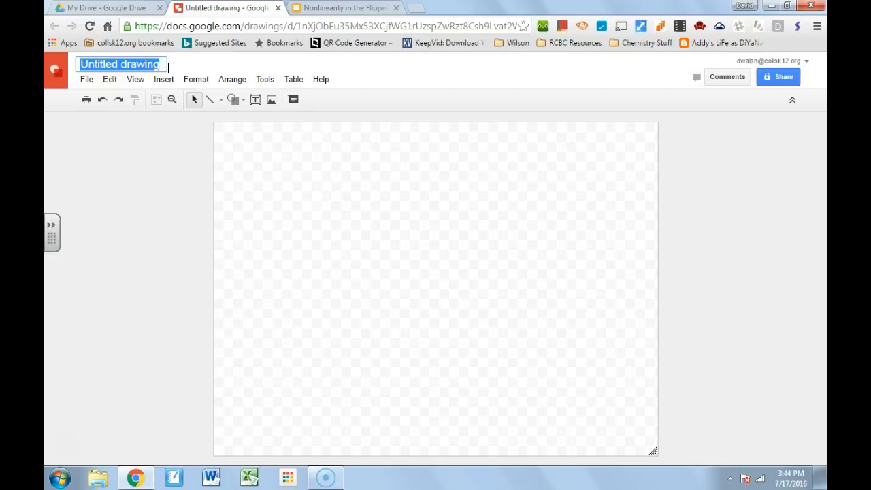
{"action": "type", "text": "Sampl"}
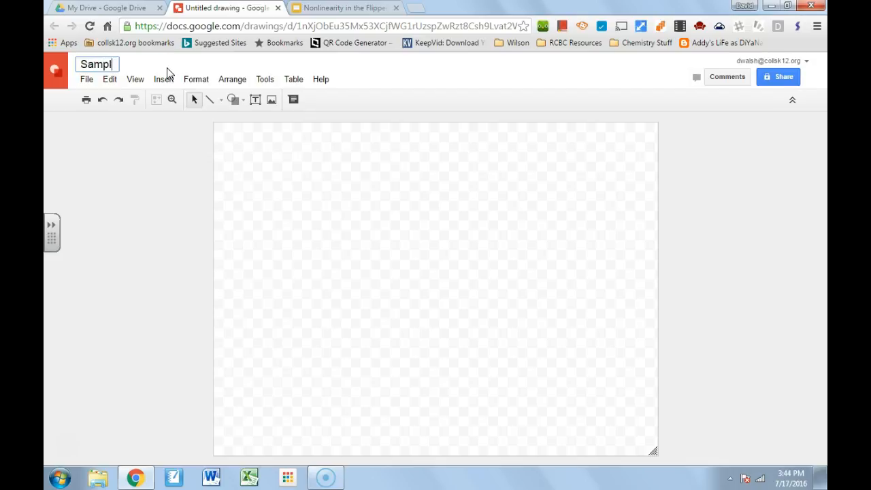
{"action": "type", "text": "e 1: How to crea"}
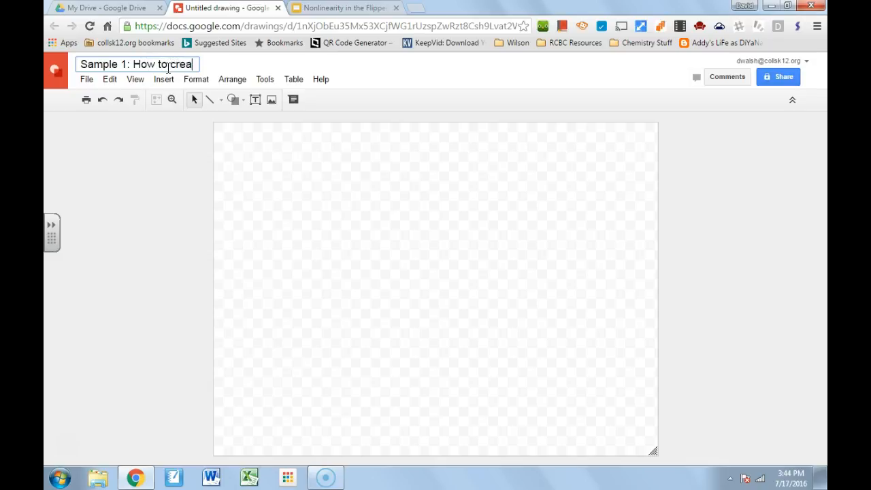
{"action": "type", "text": "te nonlinear"}
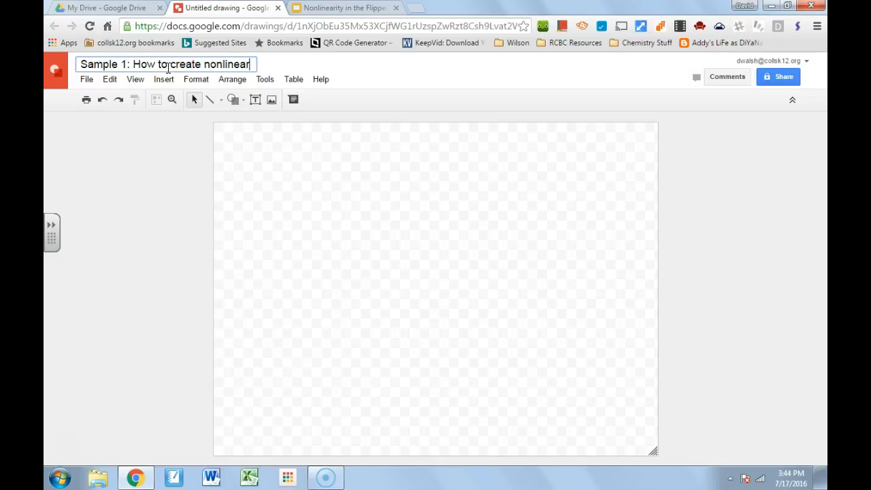
{"action": "type", "text": " lesson"}
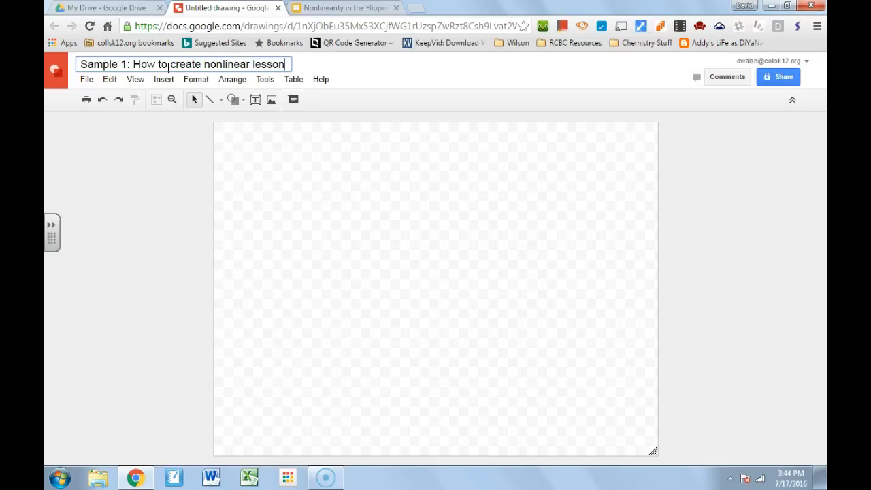
{"action": "key", "text": "Return"}
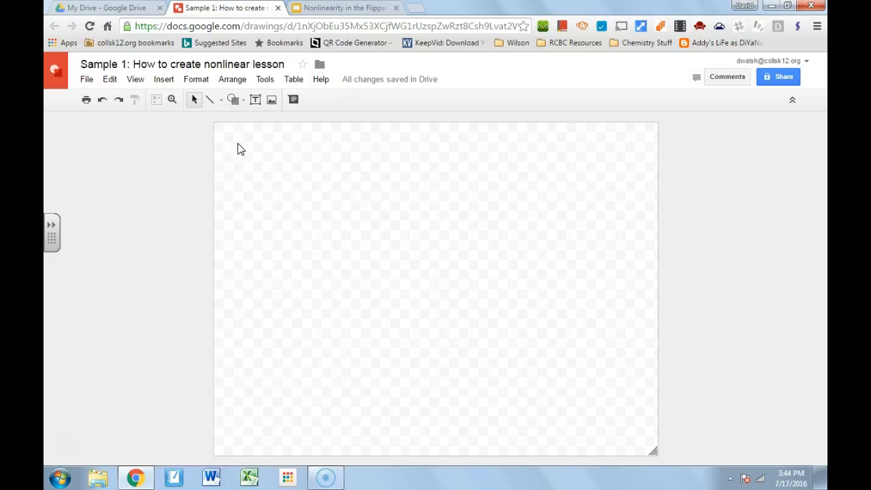
Draw a wide rounded rectangle slightly below the middle of the canvas and open it for text entry.
{"action": "left_click", "coordinate": [243, 104]}
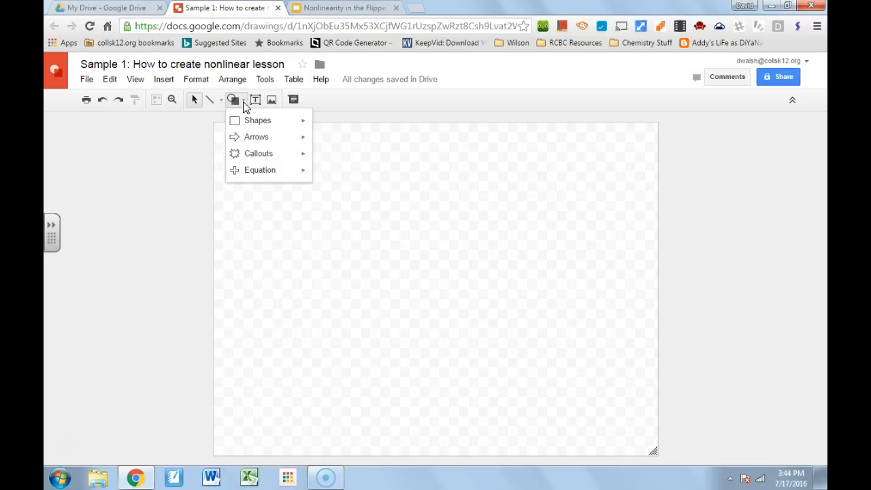
{"action": "mouse_move", "coordinate": [252, 124]}
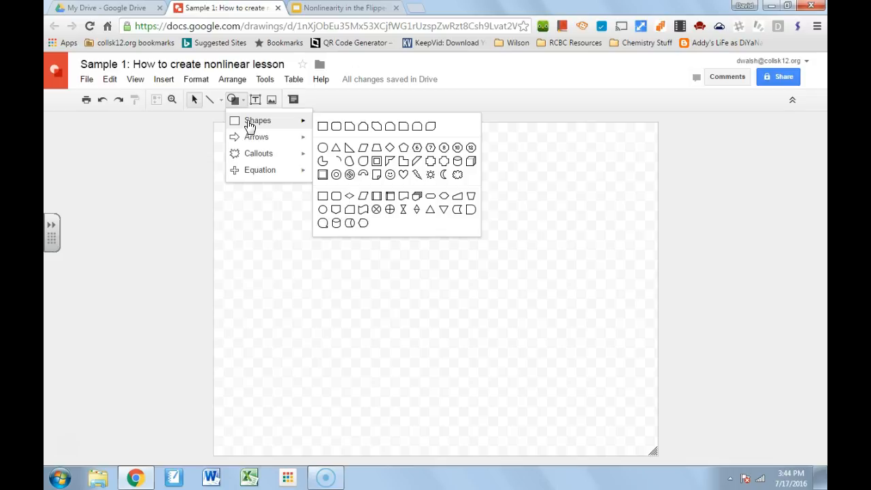
{"action": "left_click", "coordinate": [336, 127]}
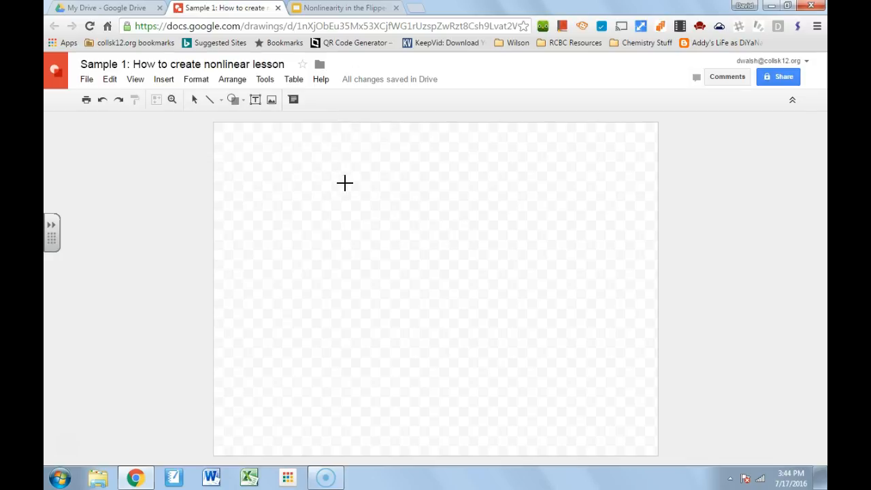
{"action": "mouse_move", "coordinate": [348, 266]}
{"action": "left_mouse_down"}
{"action": "mouse_move", "coordinate": [469, 307]}
{"action": "mouse_move", "coordinate": [518, 334]}
{"action": "mouse_move", "coordinate": [527, 323]}
{"action": "mouse_move", "coordinate": [532, 335]}
{"action": "left_mouse_up"}
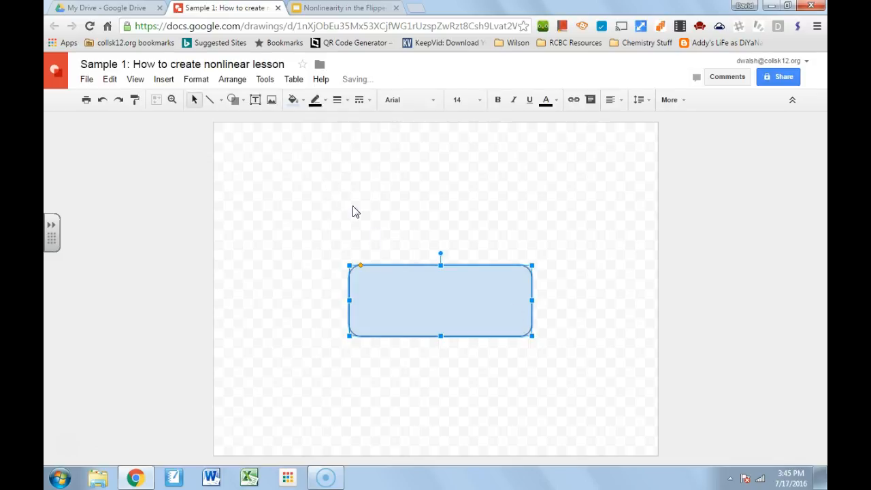
{"action": "double_click", "coordinate": [405, 332]}
{"action": "type", "text": "Unit"}
{"action": "key", "text": "BackSpace"}
{"action": "key", "text": "BackSpace"}
{"action": "key", "text": "BackSpace"}
{"action": "key", "text": "BackSpace"}
{"action": "key", "text": "BackSpace"}
{"action": "type", "text": "Which planet"}
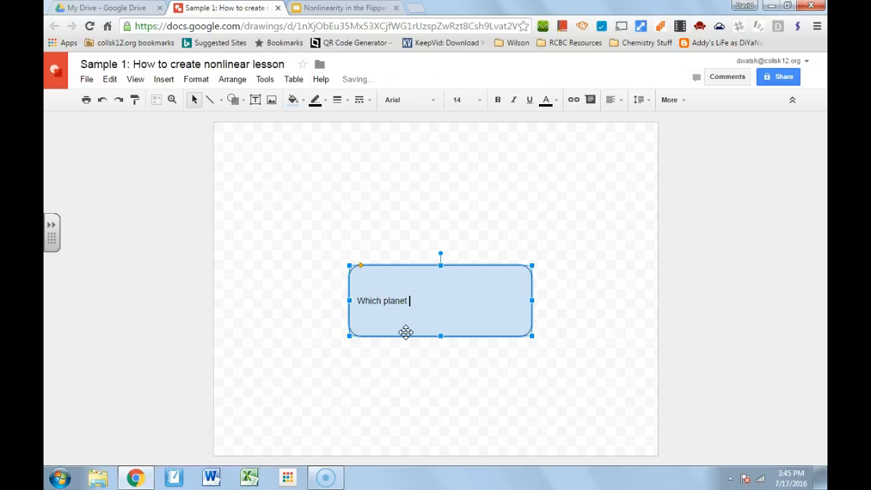
{"action": "key", "text": "BackSpace"}
{"action": "key", "text": "BackSpace"}
{"action": "key", "text": "BackSpace"}
{"action": "key", "text": "BackSpace"}
{"action": "key", "text": "BackSpace"}
{"action": "key", "text": "BackSpace"}
{"action": "key", "text": "BackSpace"}
{"action": "key", "text": "BackSpace"}
{"action": "key", "text": "BackSpace"}
{"action": "key", "text": "BackSpace"}
{"action": "key", "text": "BackSpace"}
{"action": "key", "text": "BackSpace"}
{"action": "key", "text": "BackSpace"}
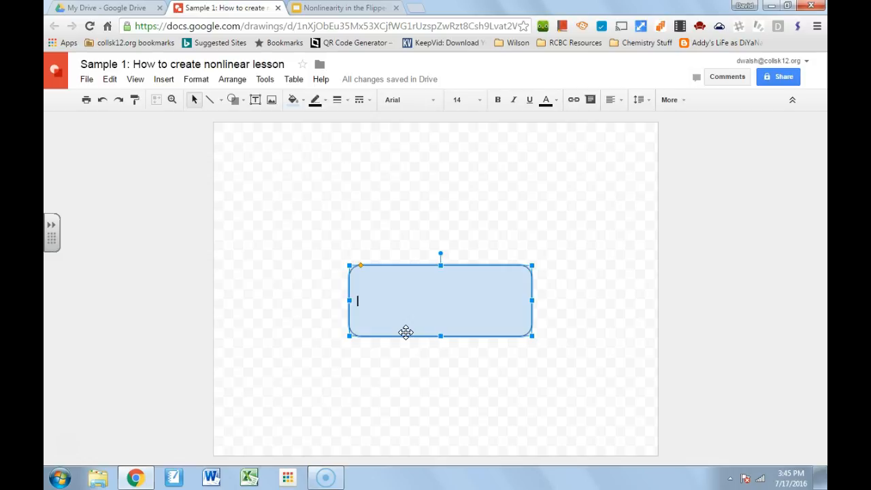
Enter the text "How will you explore the planet you are going to?" in the rounded rectangle.
{"action": "type", "text": "How wi"}
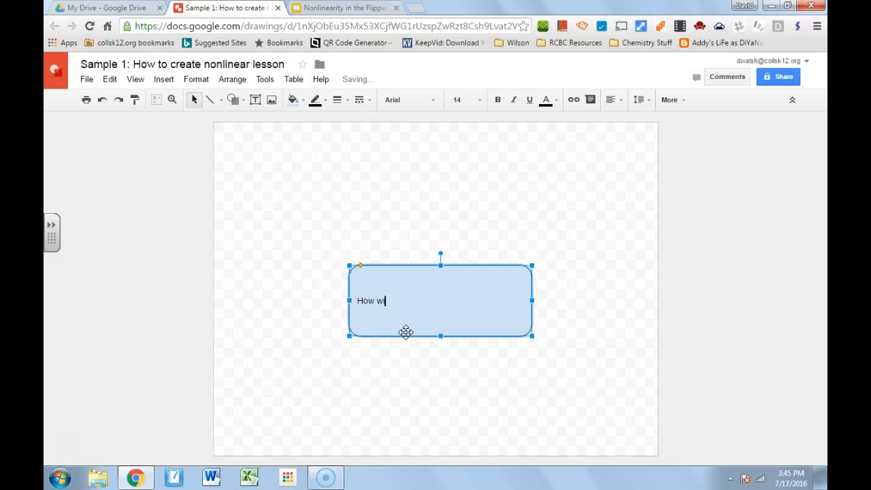
{"action": "type", "text": "ll you explore the planet "}
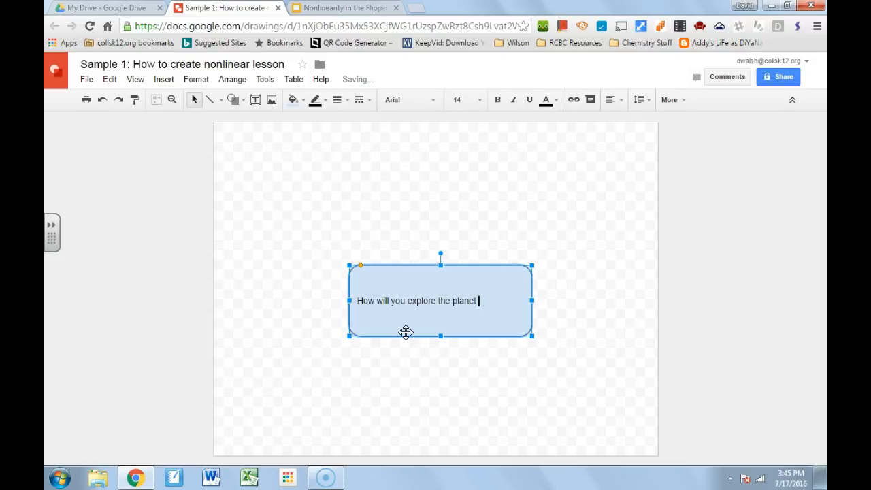
{"action": "type", "text": "you are going to?"}
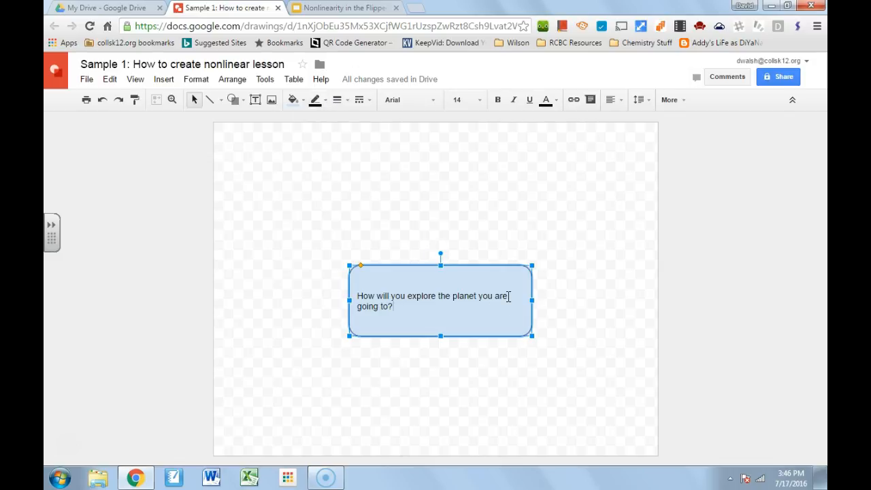
Shrink the rounded rectangle to fit its two-line question and move it to the center of the canvas.
{"action": "left_click_drag", "start_coordinate": [531, 300], "coordinate": [463, 303]}
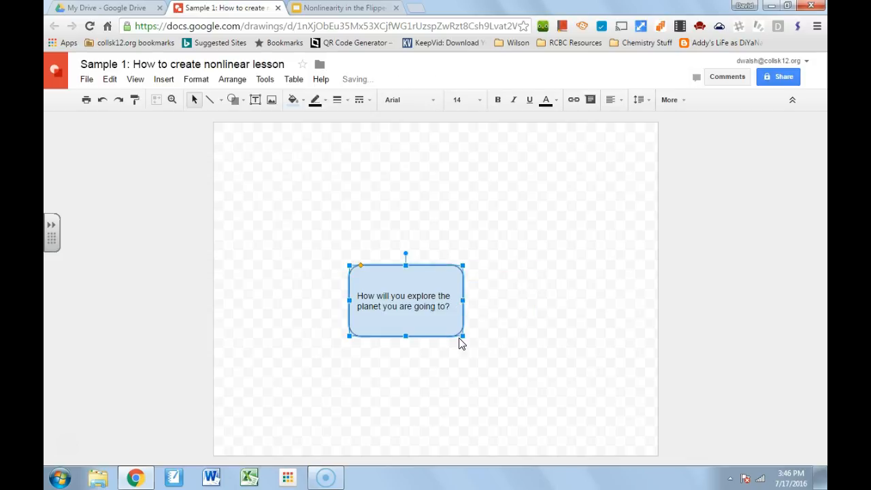
{"action": "mouse_move", "coordinate": [463, 335]}
{"action": "left_mouse_down"}
{"action": "mouse_move", "coordinate": [443, 321]}
{"action": "mouse_move", "coordinate": [477, 328]}
{"action": "left_mouse_up"}
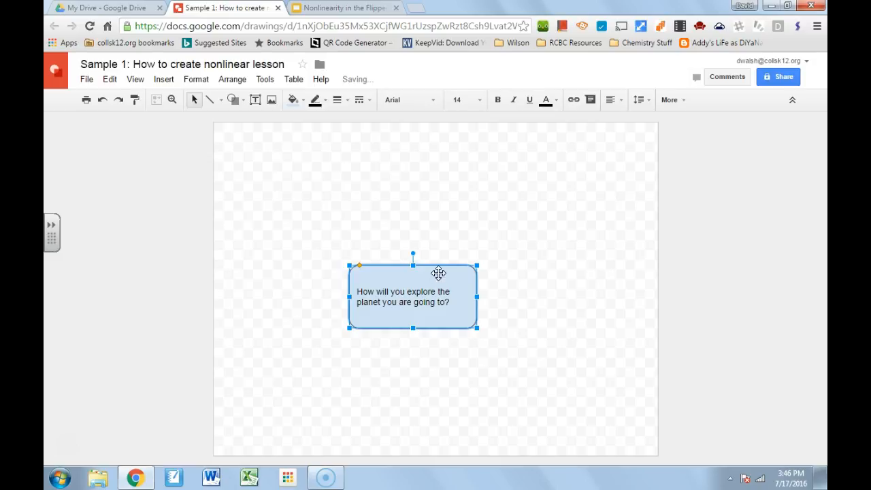
{"action": "left_click_drag", "start_coordinate": [439, 273], "coordinate": [456, 267]}
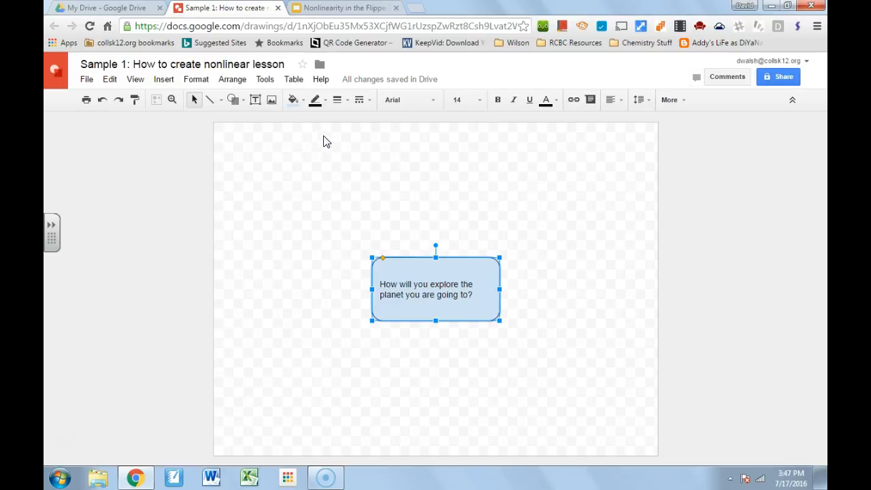
Give the question box a bright green fill and a red outline.
{"action": "left_click", "coordinate": [294, 101]}
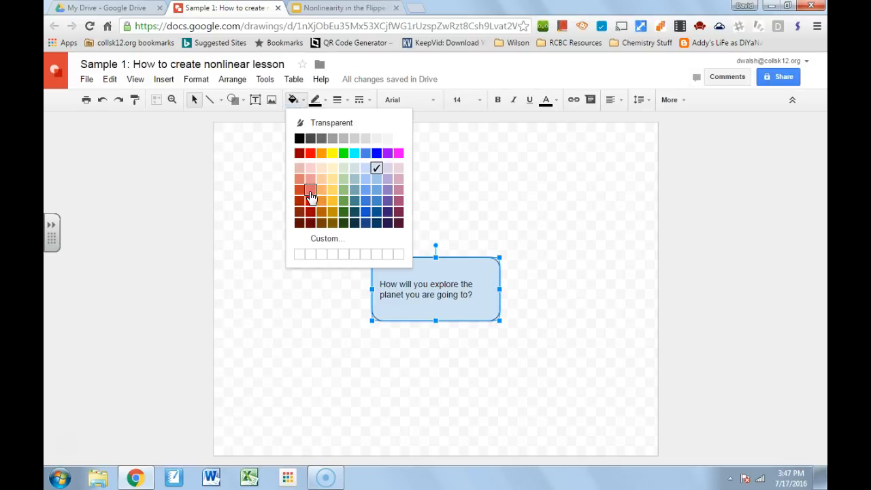
{"action": "left_click", "coordinate": [344, 154]}
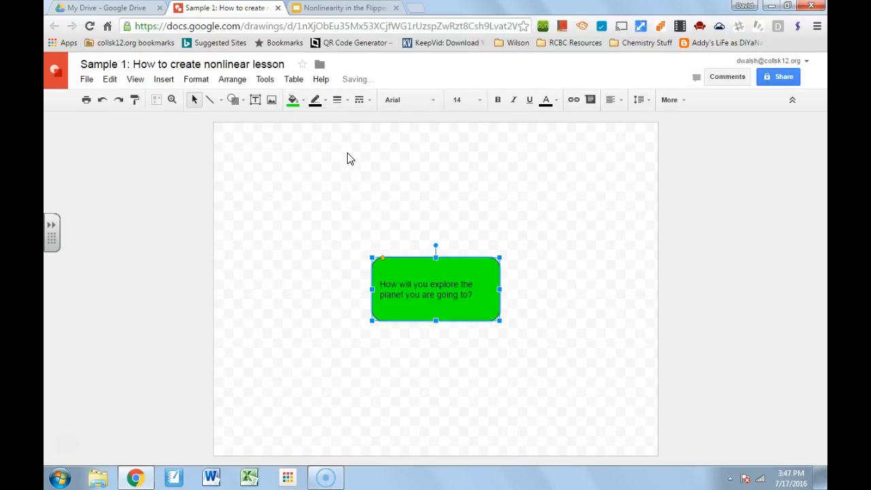
{"action": "left_click", "coordinate": [315, 100]}
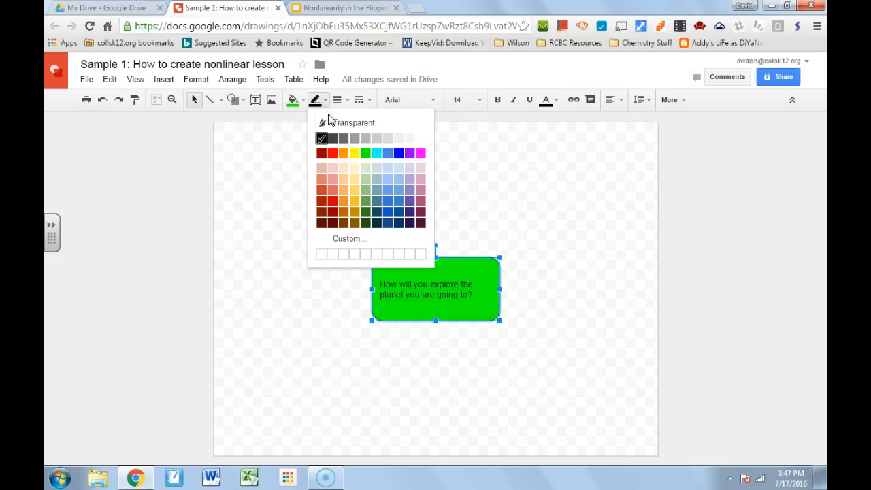
{"action": "left_click", "coordinate": [332, 154]}
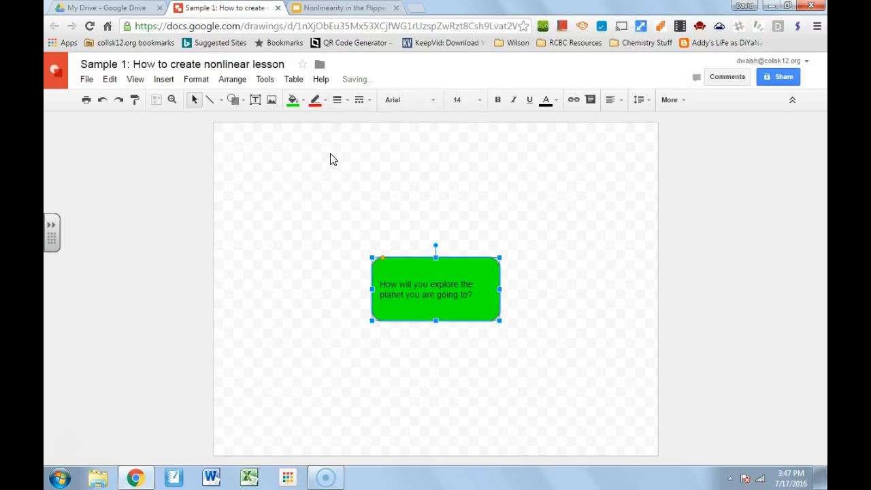
{"action": "left_click", "coordinate": [537, 215]}
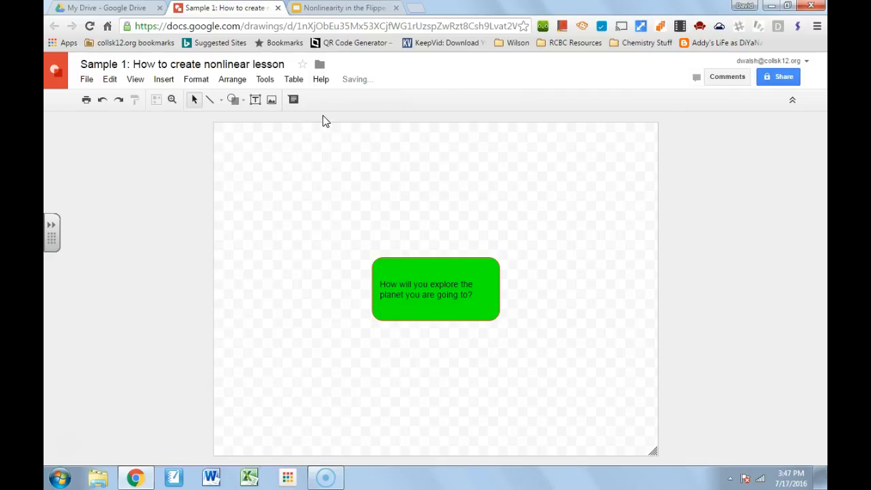
Set the question box's outline thickness to 8px.
{"action": "left_click", "coordinate": [476, 265]}
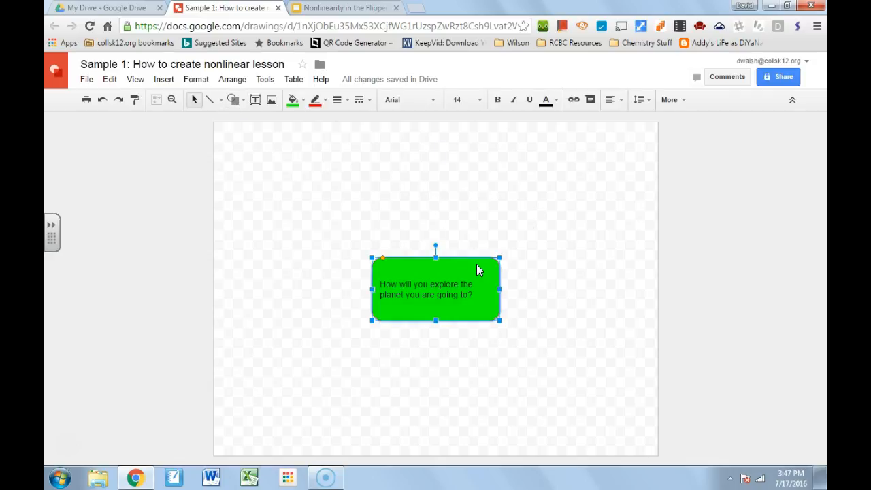
{"action": "left_click", "coordinate": [347, 101]}
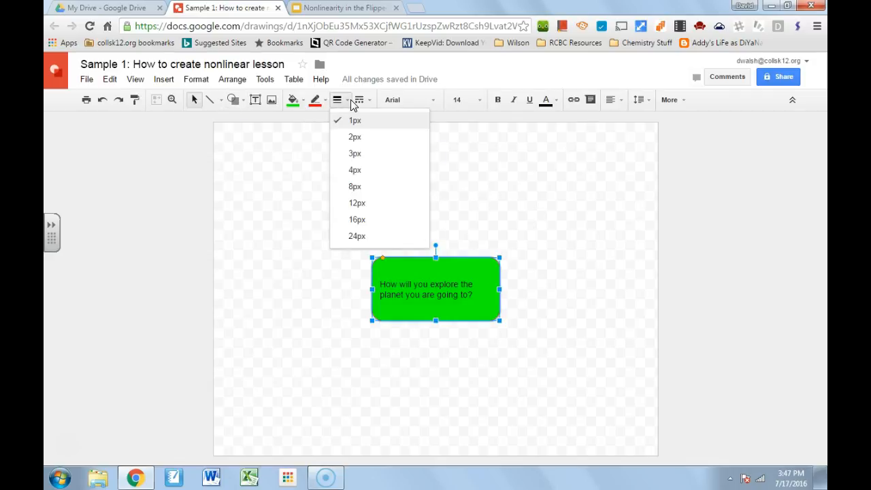
{"action": "left_click", "coordinate": [356, 188]}
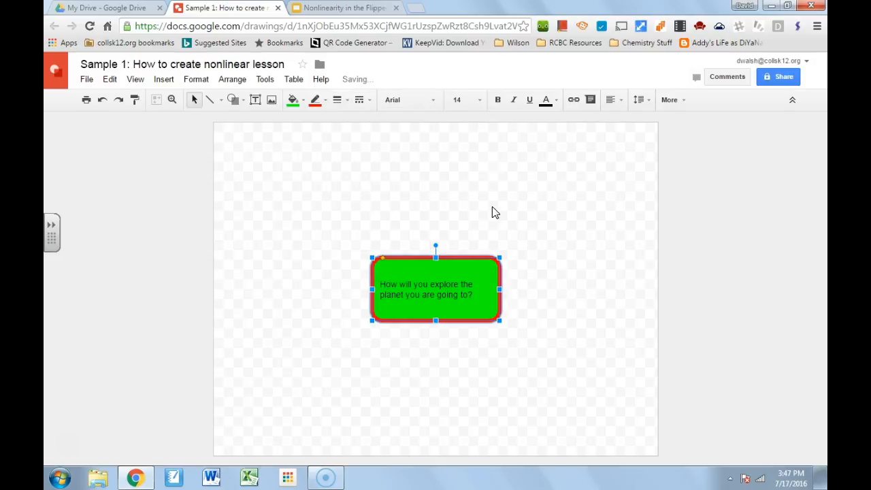
{"action": "left_click", "coordinate": [553, 231]}
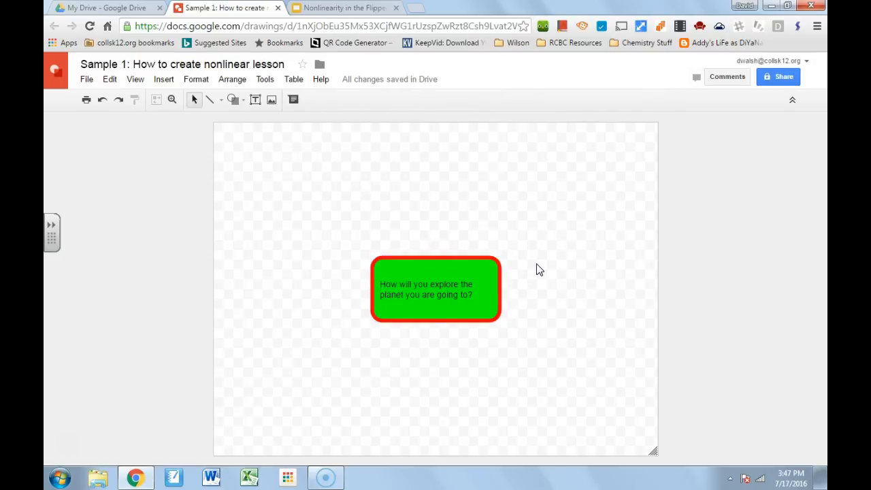